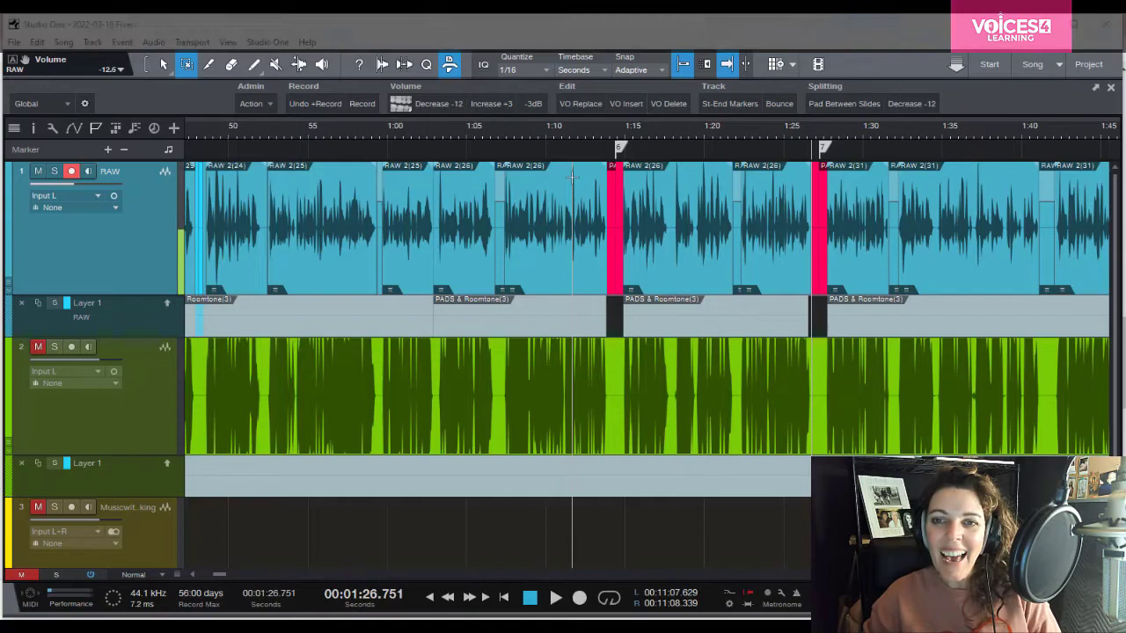
Step: Zoom out to the whole song, then zoom in on the narration around 4:35
{"action": "left_click_drag", "start_coordinate": [754, 125], "coordinate": [563, 62]}
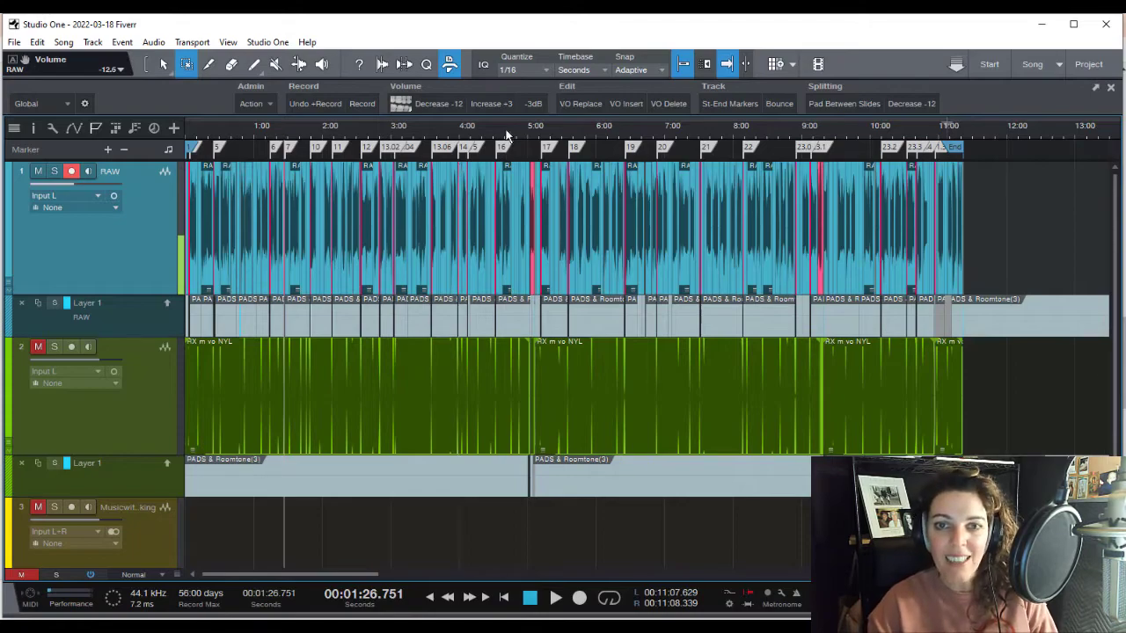
{"action": "left_click_drag", "start_coordinate": [506, 133], "coordinate": [885, 208]}
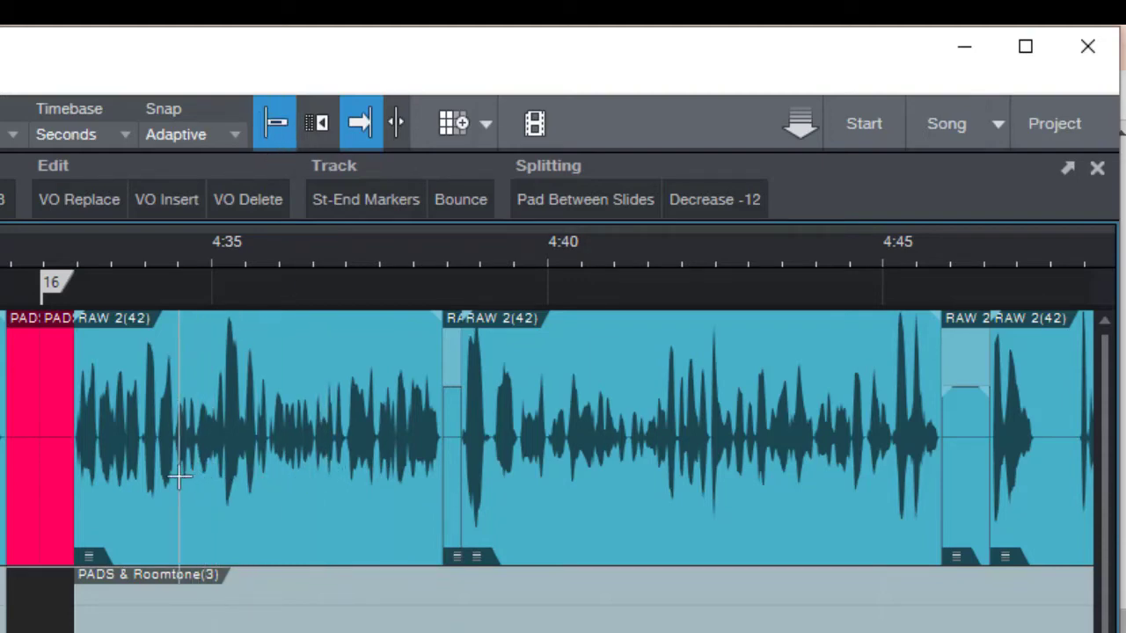
Step: Try range selections in the RAW track at 4:34.5–4:37.7 and 4:38.9–4:40.7
{"action": "left_click_drag", "start_coordinate": [179, 477], "coordinate": [434, 455]}
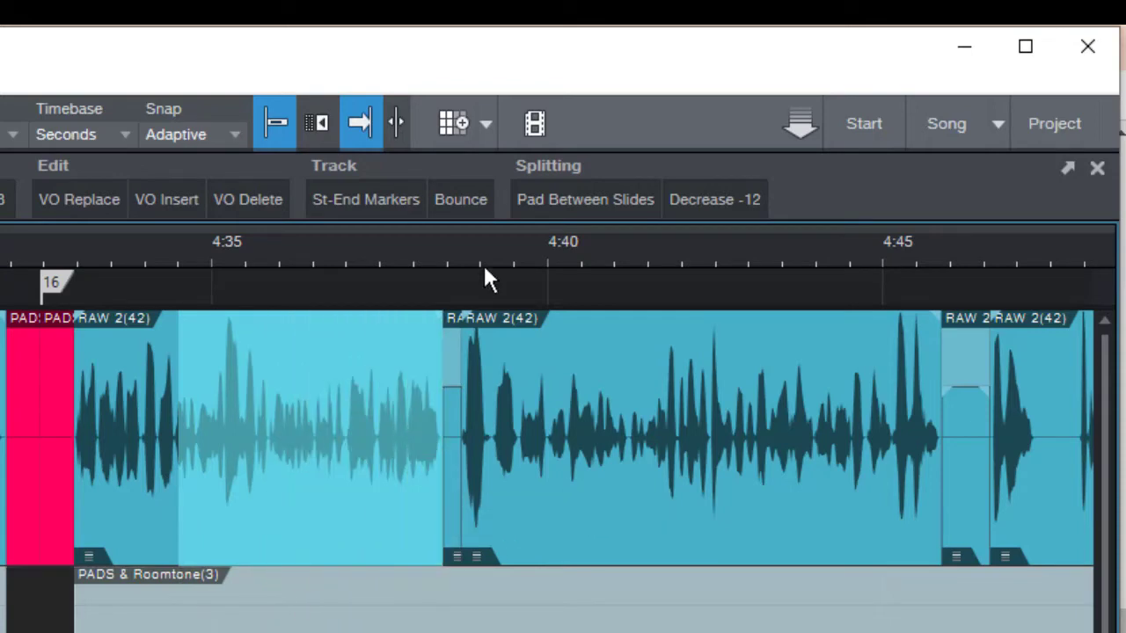
{"action": "scroll", "coordinate": [460, 276], "scroll_direction": "up", "scroll_amount": 5}
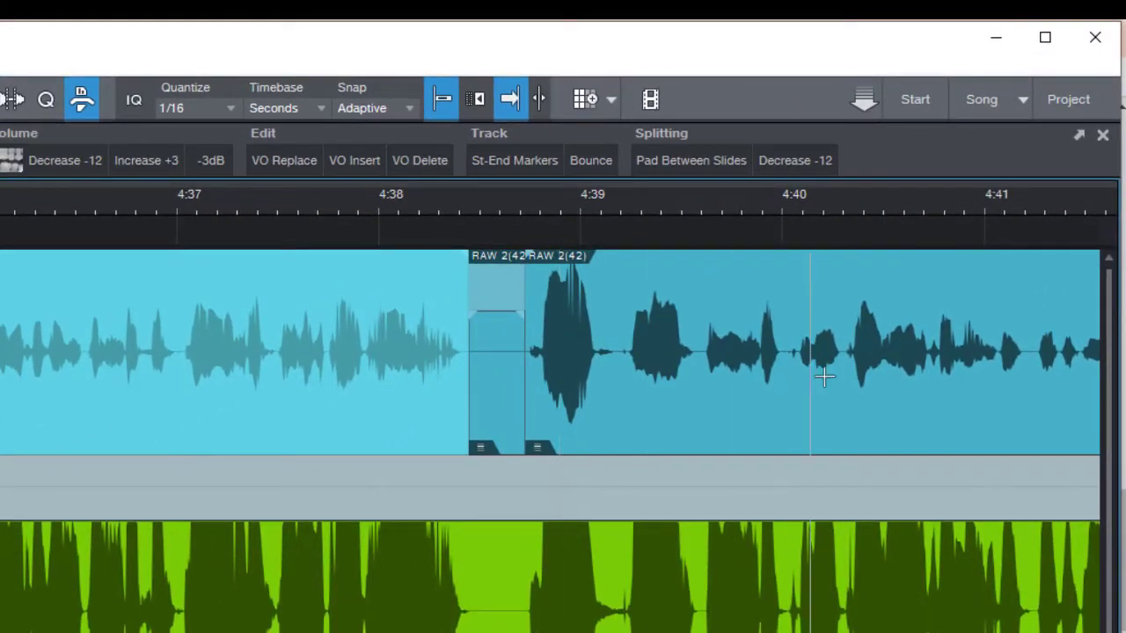
{"action": "left_click_drag", "start_coordinate": [930, 369], "coordinate": [403, 382]}
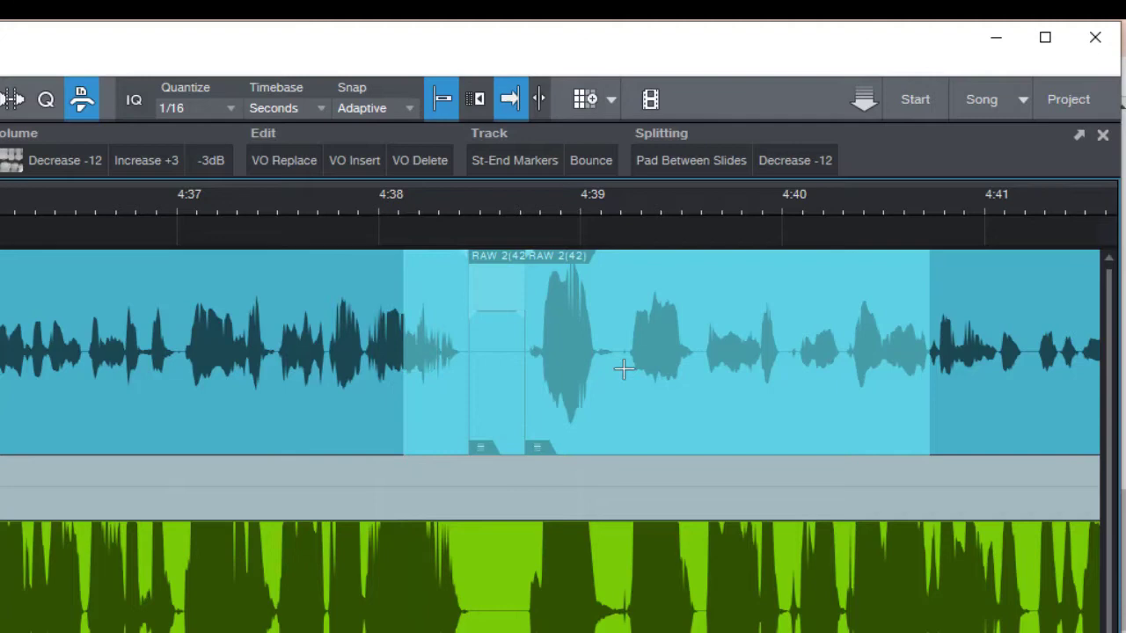
{"action": "left_click", "coordinate": [623, 369]}
Step: Select the range 4:33.25–4:33.784 just after the PADS clip
{"action": "left_click_drag", "start_coordinate": [971, 378], "coordinate": [511, 415]}
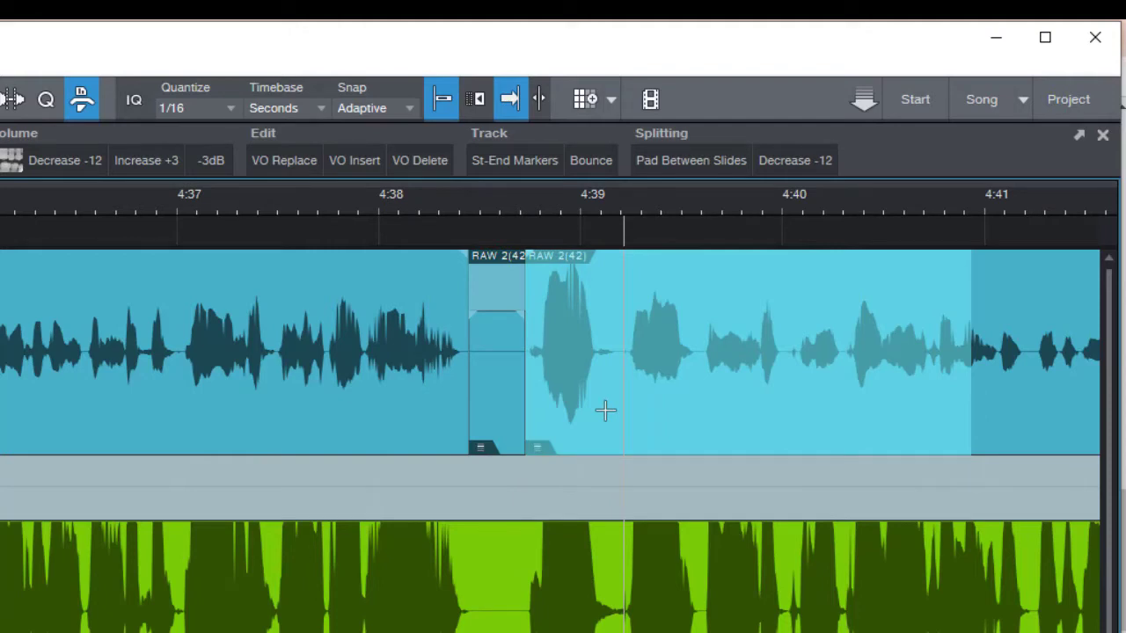
{"action": "scroll", "coordinate": [304, 216], "scroll_direction": "down", "scroll_amount": 3}
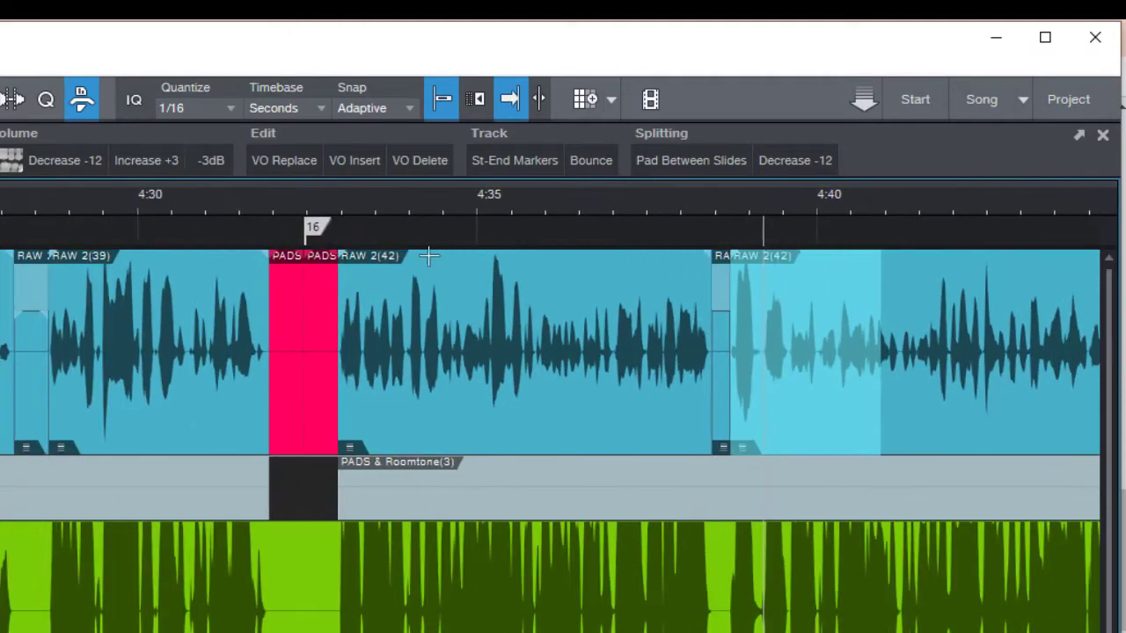
{"action": "scroll", "coordinate": [306, 211], "scroll_direction": "up", "scroll_amount": 3}
{"action": "mouse_move", "coordinate": [821, 387]}
{"action": "left_mouse_down"}
{"action": "mouse_move", "coordinate": [460, 389]}
{"action": "mouse_move", "coordinate": [512, 390]}
{"action": "left_mouse_up"}
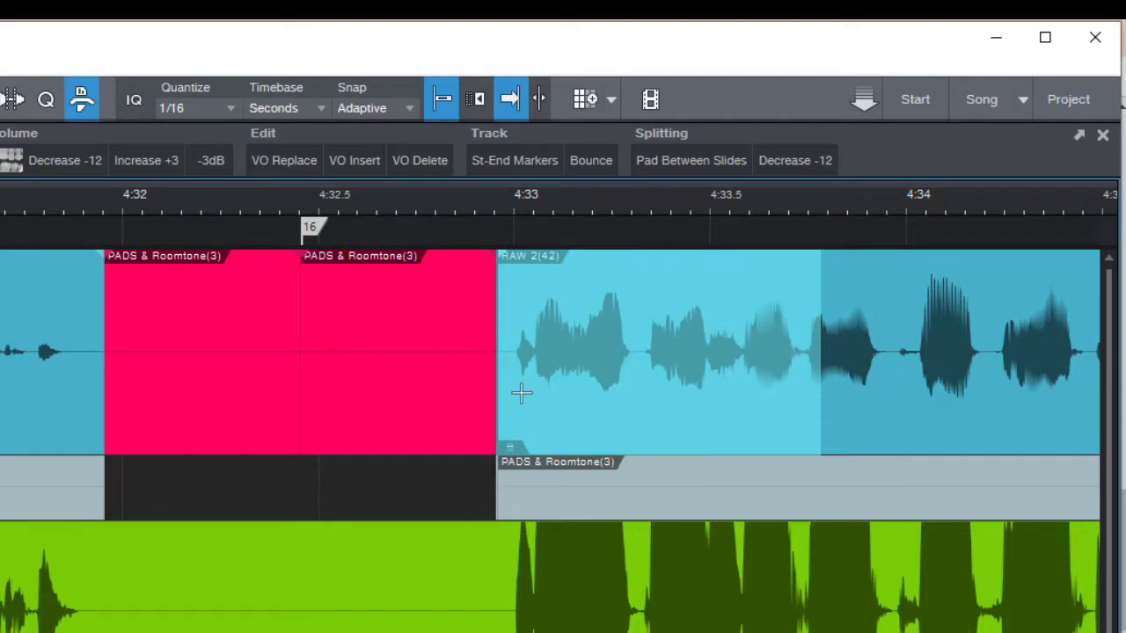
{"action": "scroll", "coordinate": [384, 208], "scroll_direction": "down", "scroll_amount": 3}
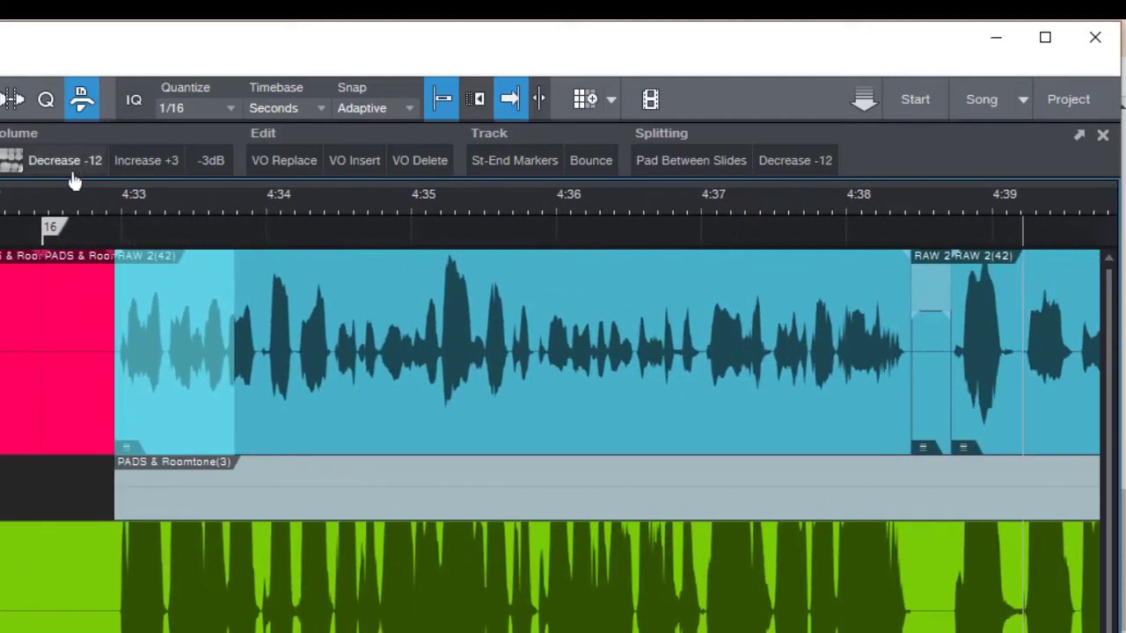
{"action": "left_click_drag", "start_coordinate": [910, 183], "coordinate": [283, 154]}
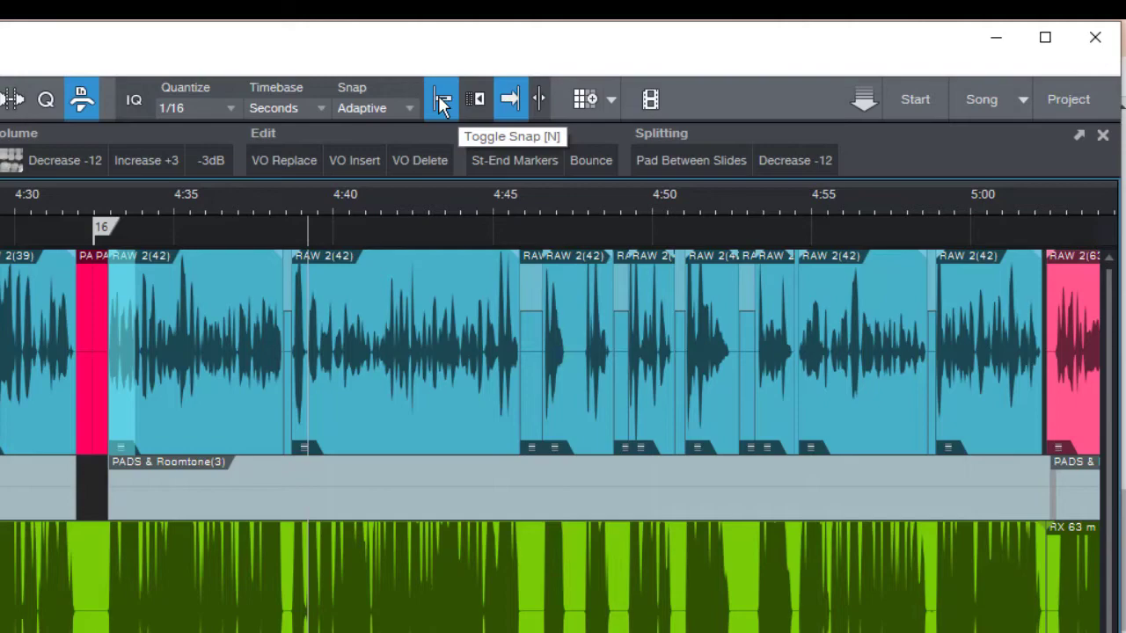
Step: With Snap off, zoom to 5:06.5–5:11 and select a tiny range around 5:07.7, then re-enable Snap
{"action": "key", "text": "n"}
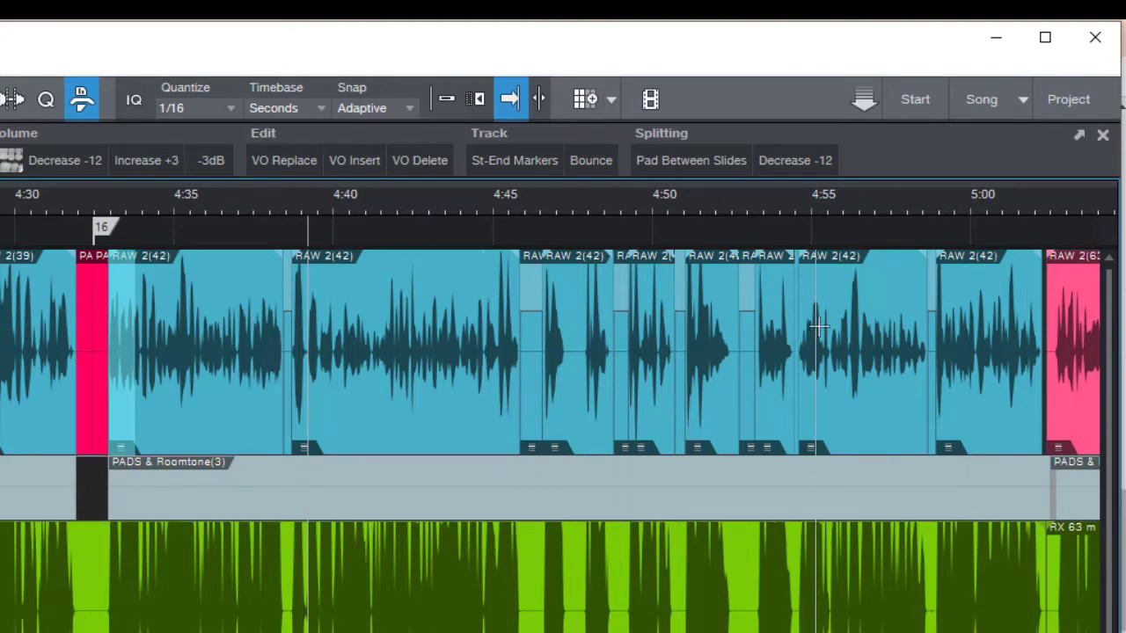
{"action": "left_click_drag", "start_coordinate": [1027, 187], "coordinate": [937, 206]}
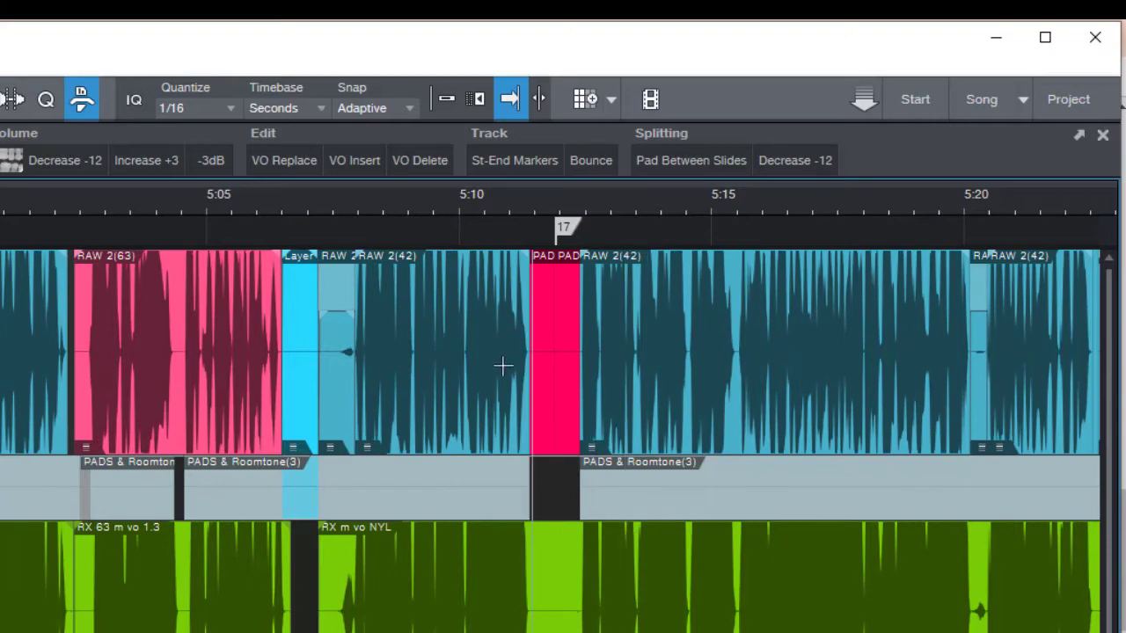
{"action": "left_click_drag", "start_coordinate": [354, 203], "coordinate": [358, 262]}
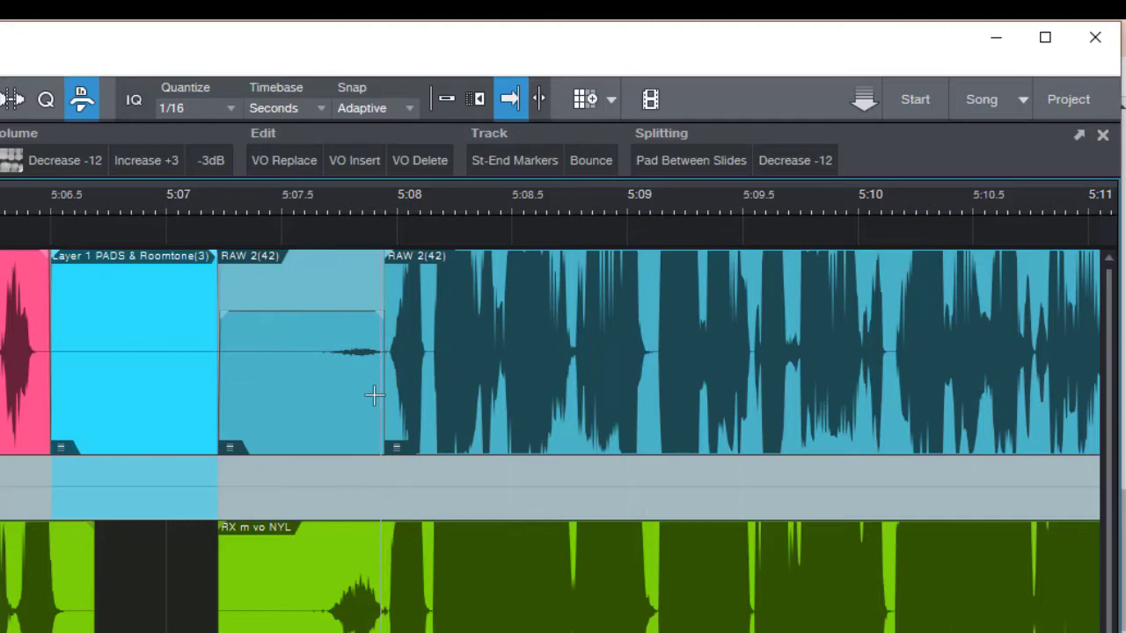
{"action": "left_click_drag", "start_coordinate": [329, 367], "coordinate": [317, 378]}
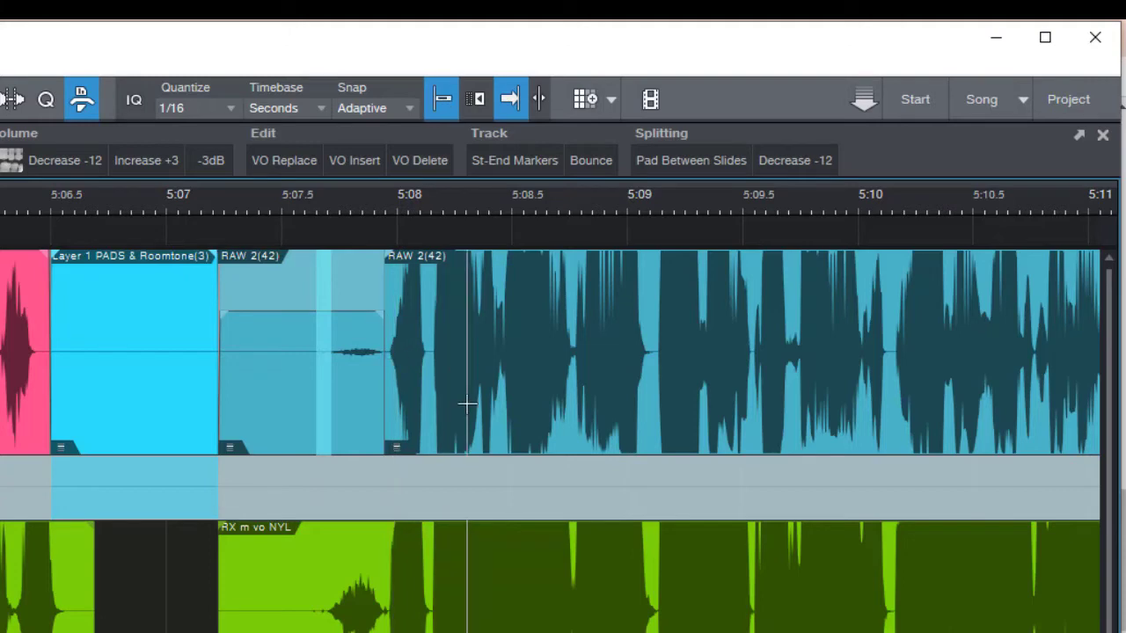
{"action": "key", "text": "n"}
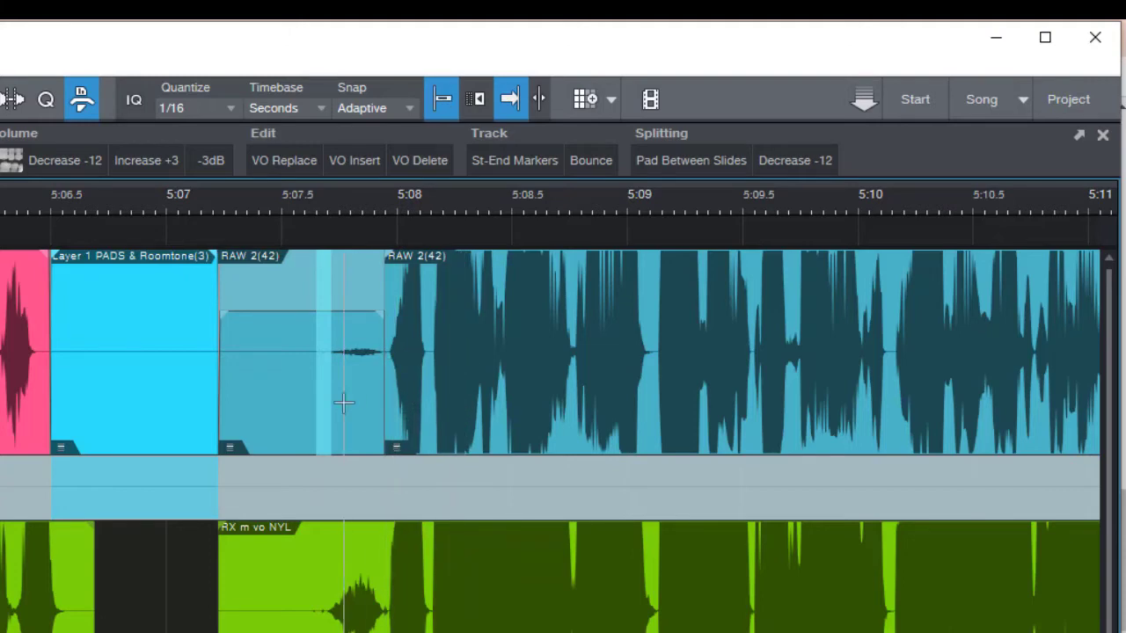
Step: Refine the gap selection (5:07.661–5:07.784, then 5:07.652–5:07.95), finishing with Snap back on
{"action": "left_click_drag", "start_coordinate": [347, 407], "coordinate": [285, 411]}
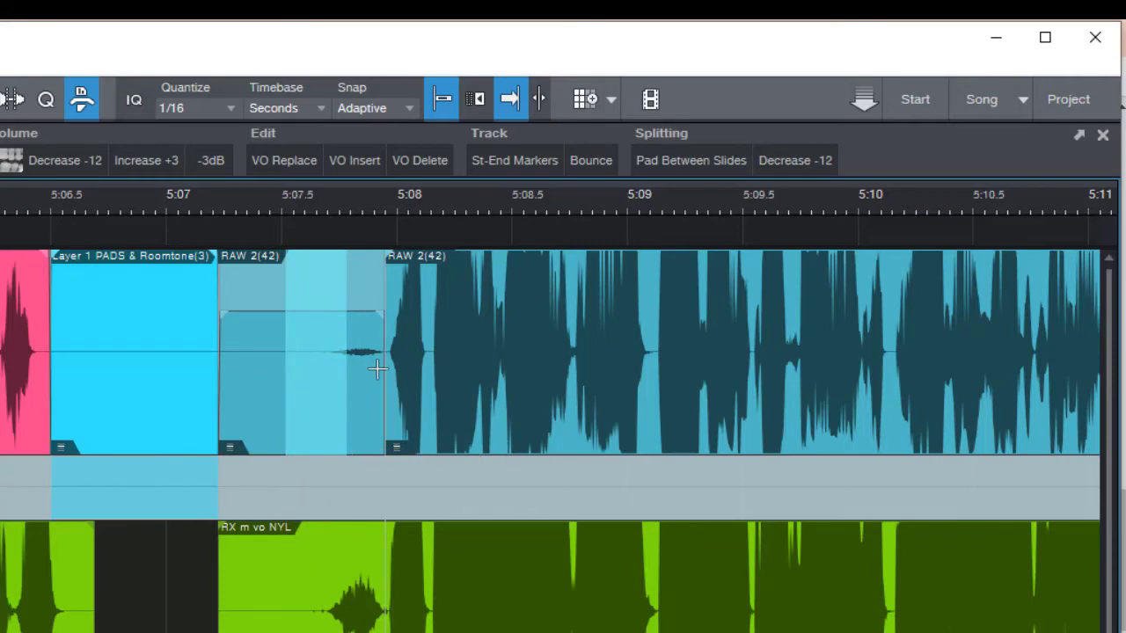
{"action": "left_click_drag", "start_coordinate": [377, 369], "coordinate": [314, 395]}
{"action": "left_click_drag", "start_coordinate": [414, 352], "coordinate": [409, 422]}
{"action": "key", "text": "n"}
{"action": "left_click", "coordinate": [335, 403]}
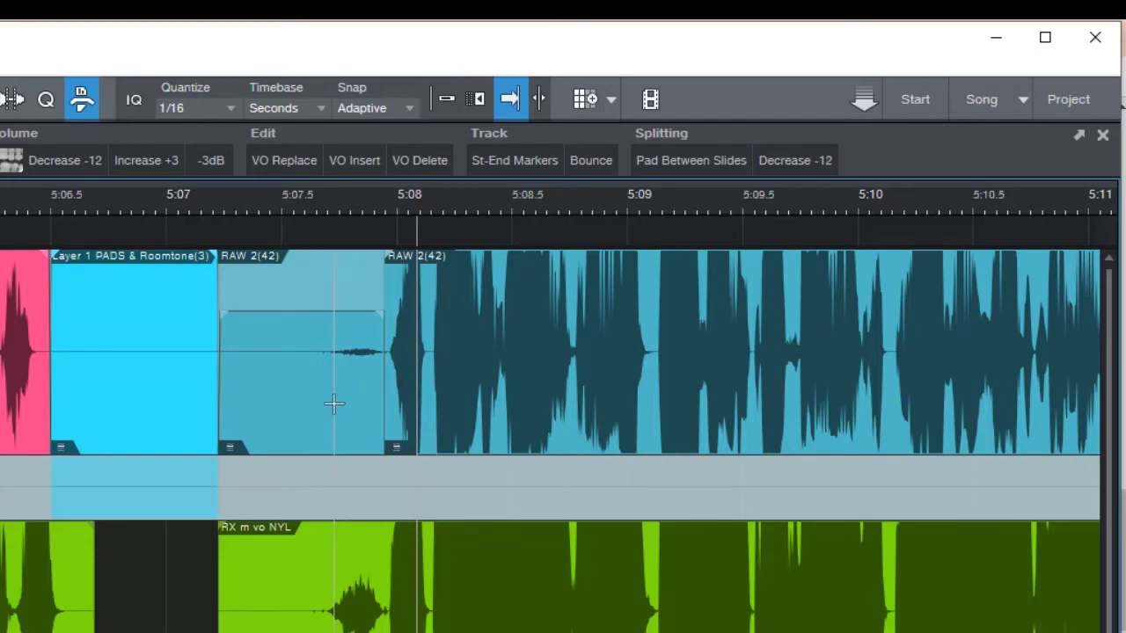
{"action": "left_click_drag", "start_coordinate": [335, 403], "coordinate": [299, 416]}
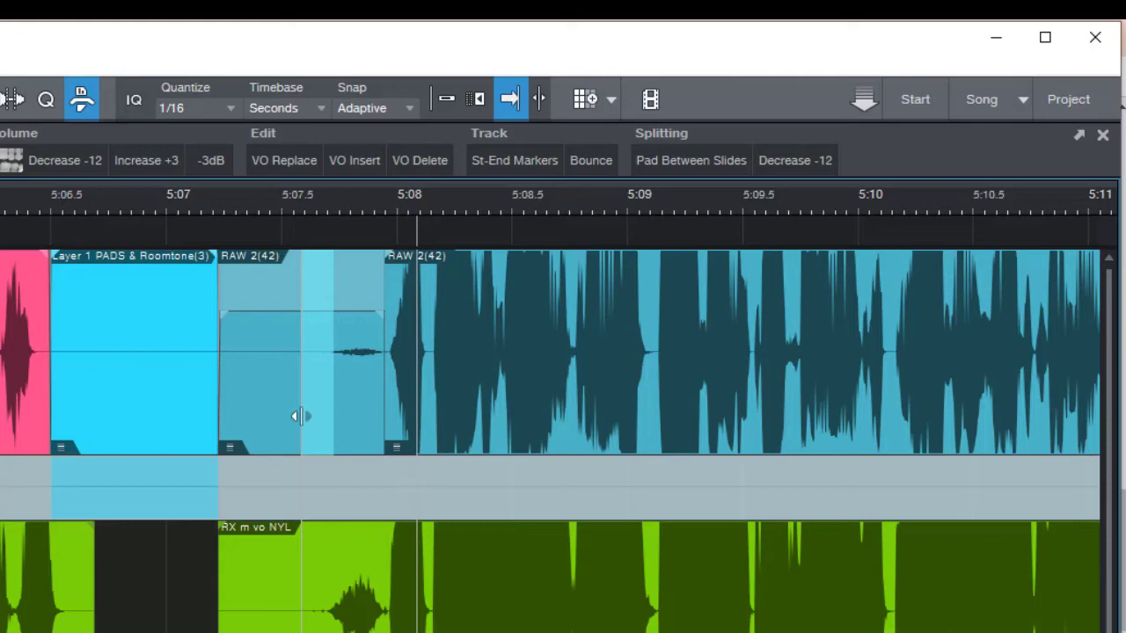
{"action": "key", "text": "n"}
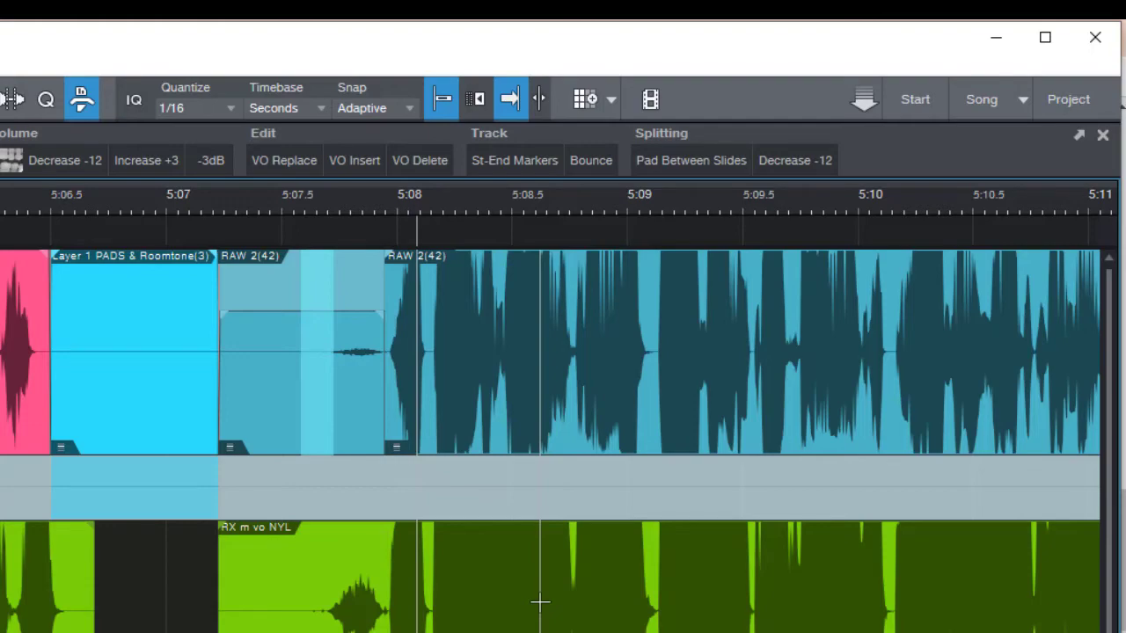
Step: Zoom to 5:18–5:21.5 and play the narration from 5:19.5
{"action": "left_click_drag", "start_coordinate": [548, 206], "coordinate": [91, 154]}
{"action": "left_click_drag", "start_coordinate": [874, 201], "coordinate": [726, 251]}
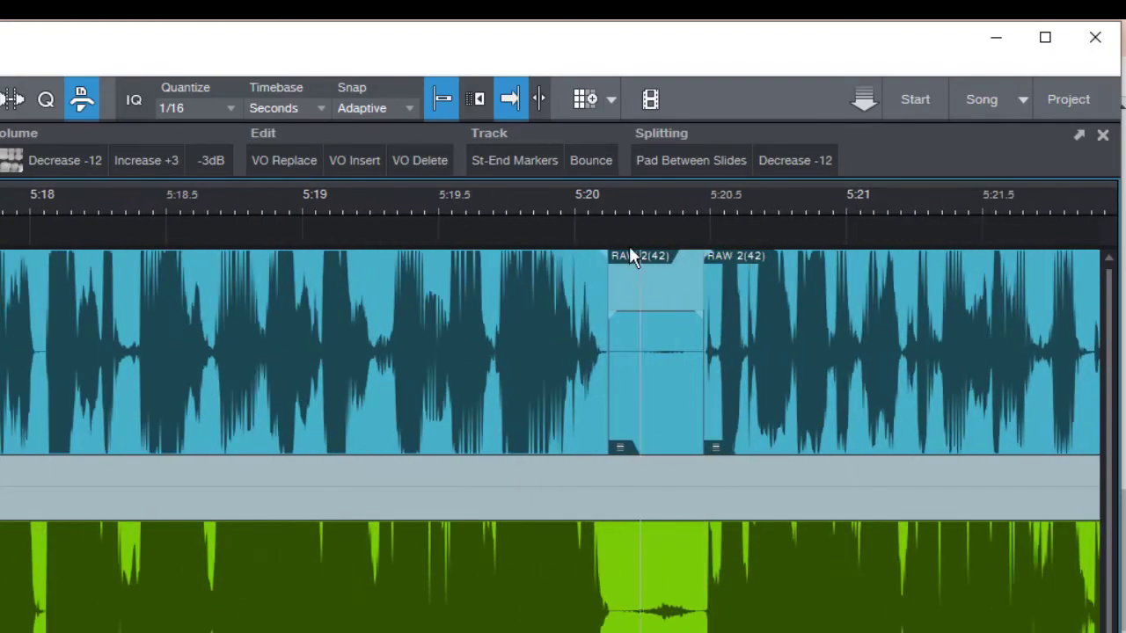
{"action": "left_click", "coordinate": [443, 194]}
{"action": "key", "text": "space"}
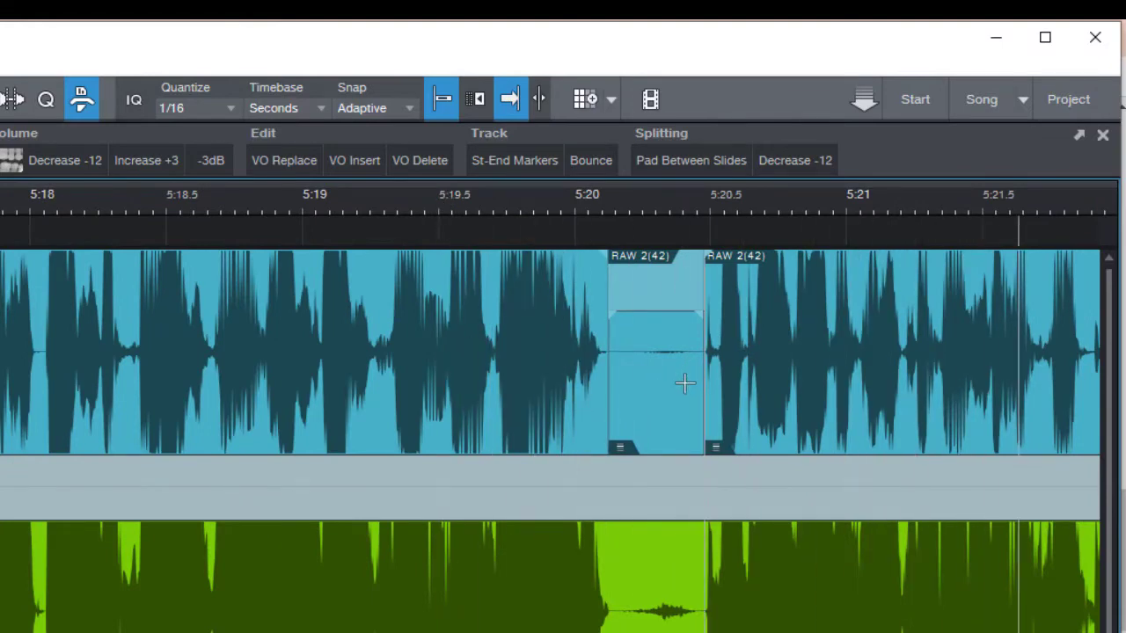
Step: Select the noise at 5:24, undo its volume drop, and reselect 5:23.965–5:24.043
{"action": "left_click_drag", "start_coordinate": [258, 397], "coordinate": [244, 412]}
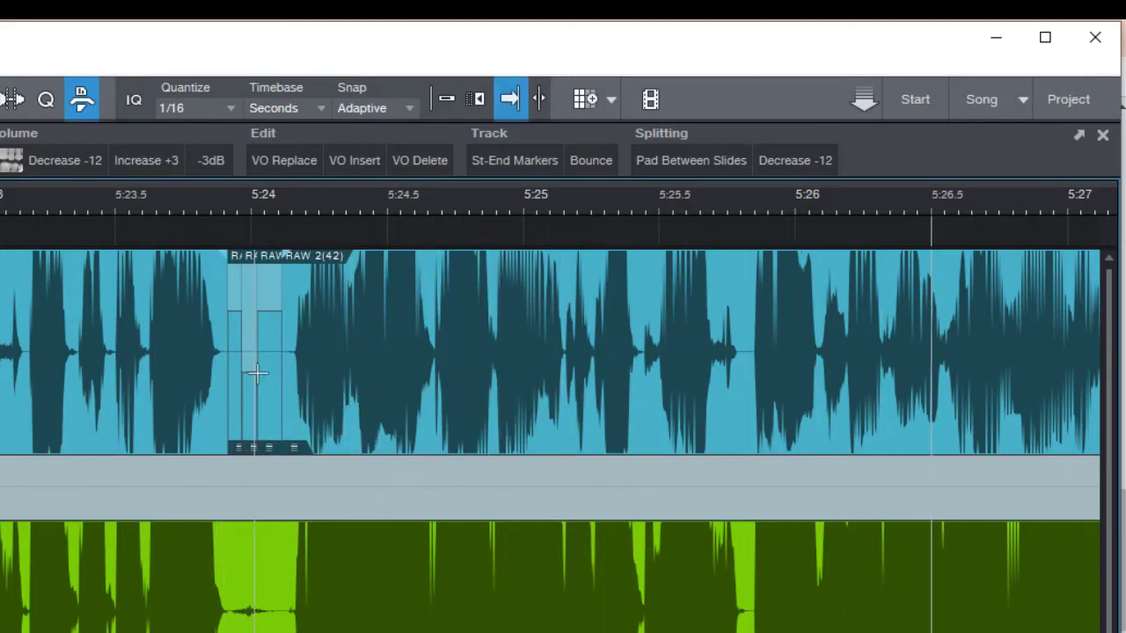
{"action": "left_click_drag", "start_coordinate": [244, 205], "coordinate": [251, 243]}
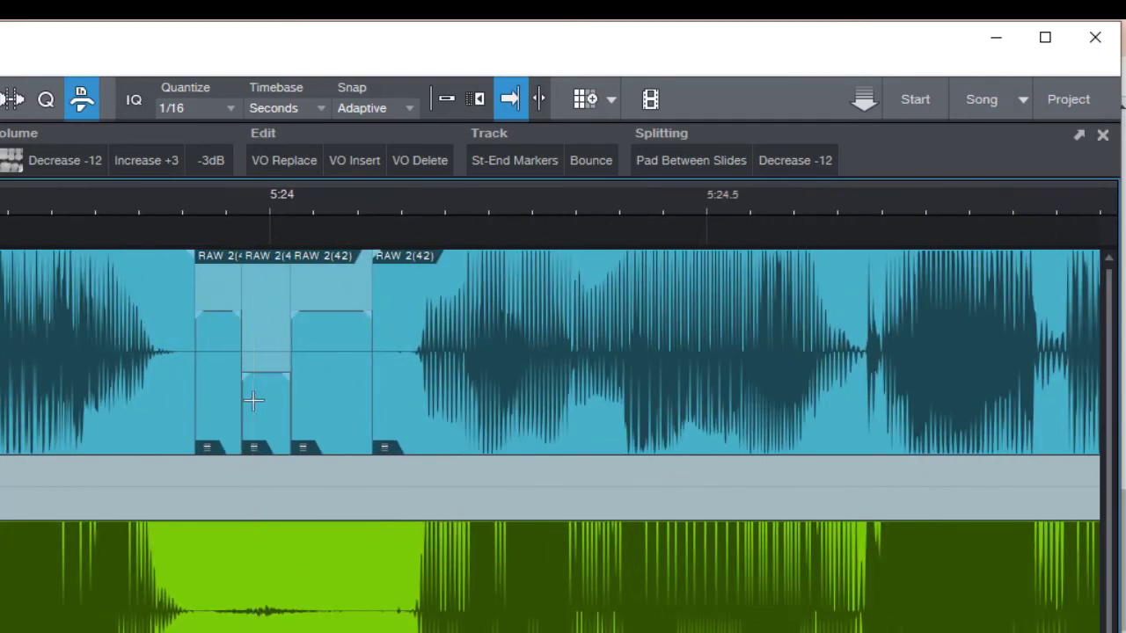
{"action": "key", "text": "ctrl+z"}
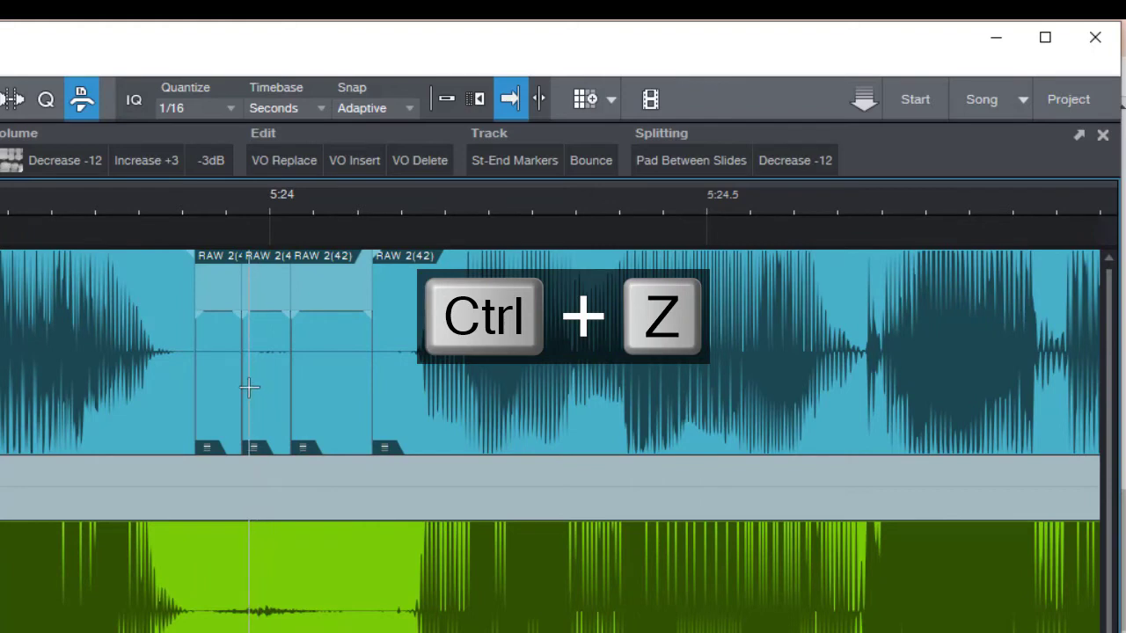
{"action": "left_click_drag", "start_coordinate": [249, 389], "coordinate": [290, 374]}
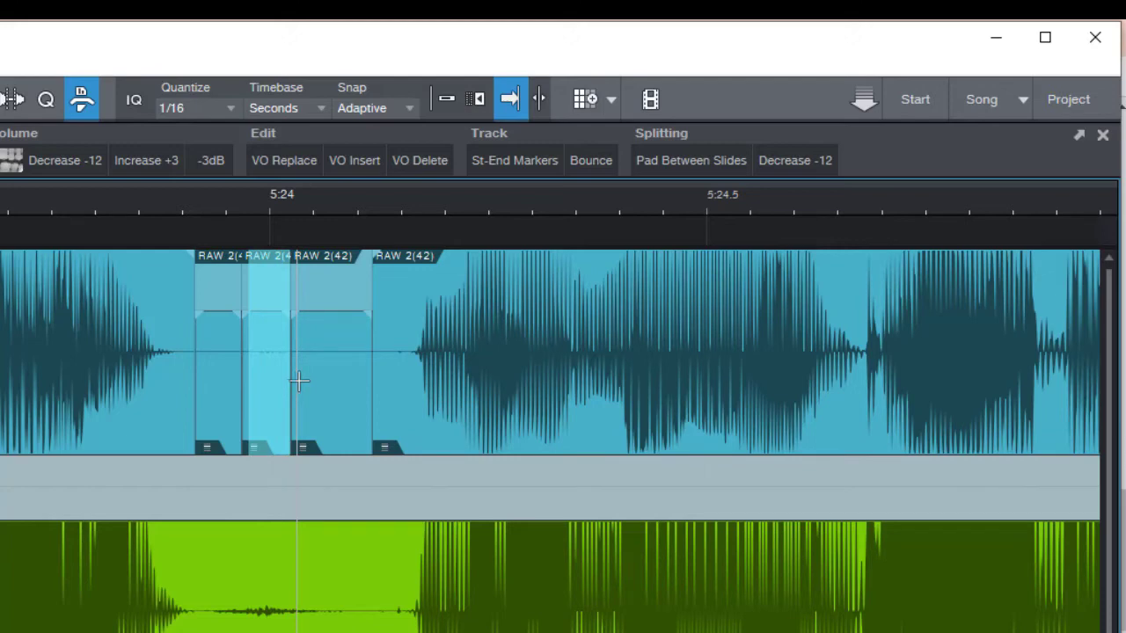
{"action": "left_click_drag", "start_coordinate": [307, 376], "coordinate": [239, 400]}
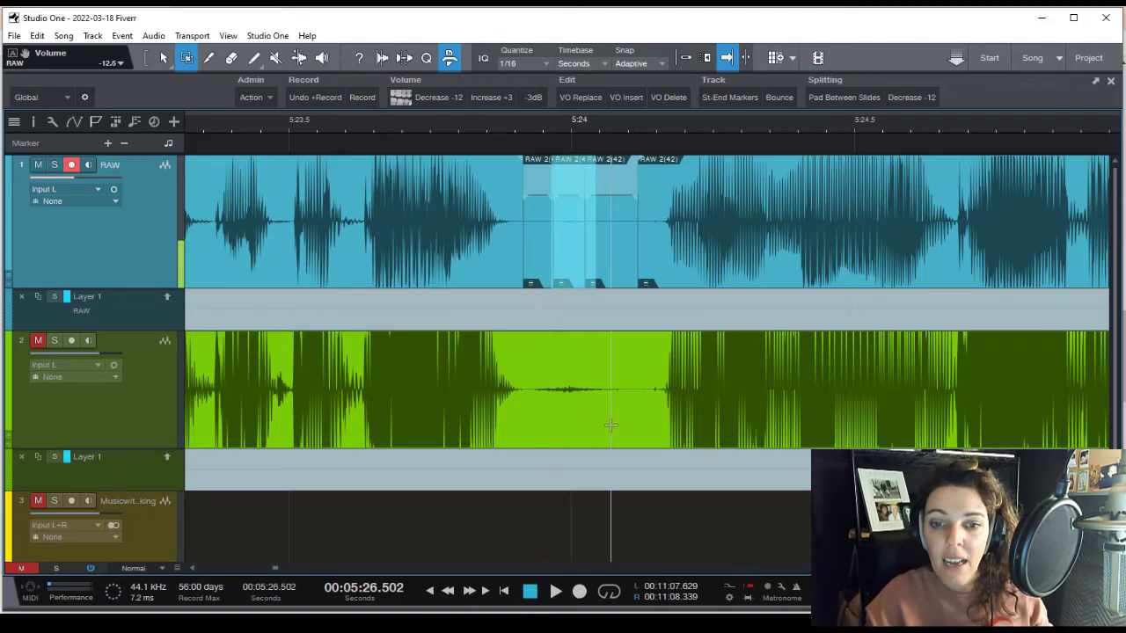
Step: Split the matching 5:24 gap on track 2 into its own event with Alt+X
{"action": "left_click_drag", "start_coordinate": [621, 418], "coordinate": [533, 425]}
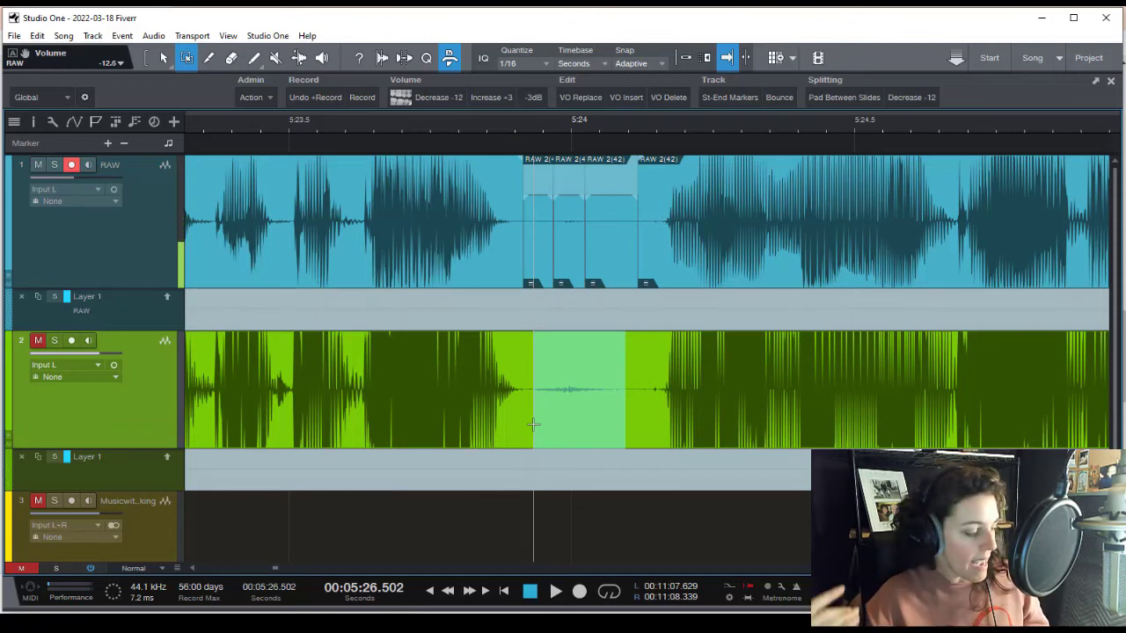
{"action": "key", "text": "alt+x"}
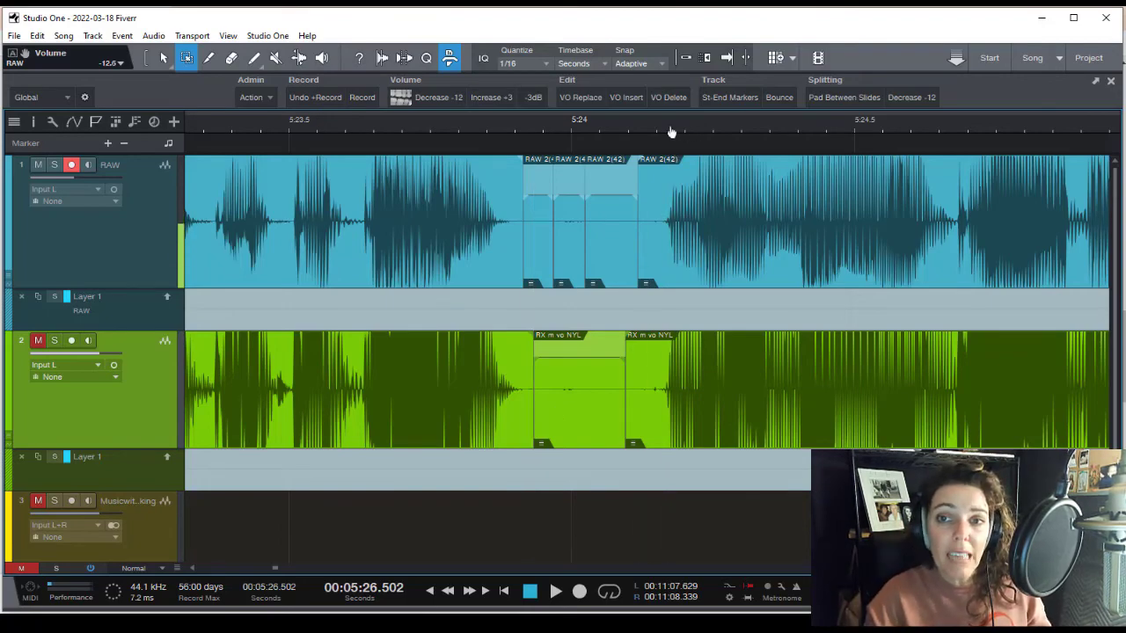
{"action": "left_click_drag", "start_coordinate": [671, 131], "coordinate": [433, 101]}
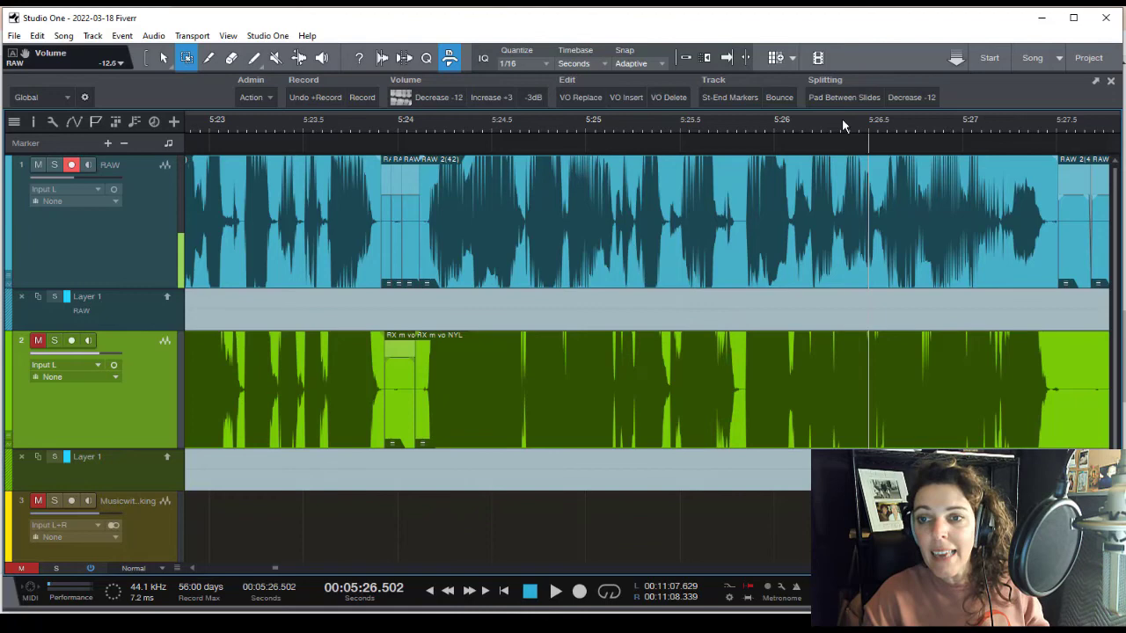
Step: Zoom the timeline out to span 5:21 through 5:33
{"action": "left_click_drag", "start_coordinate": [841, 117], "coordinate": [594, 136]}
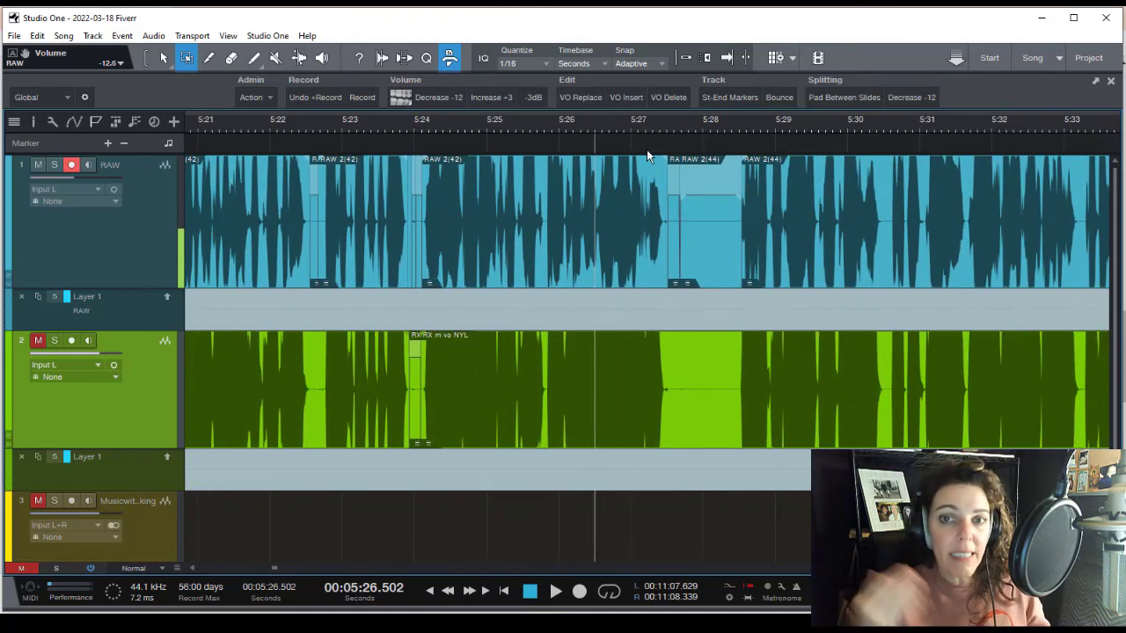